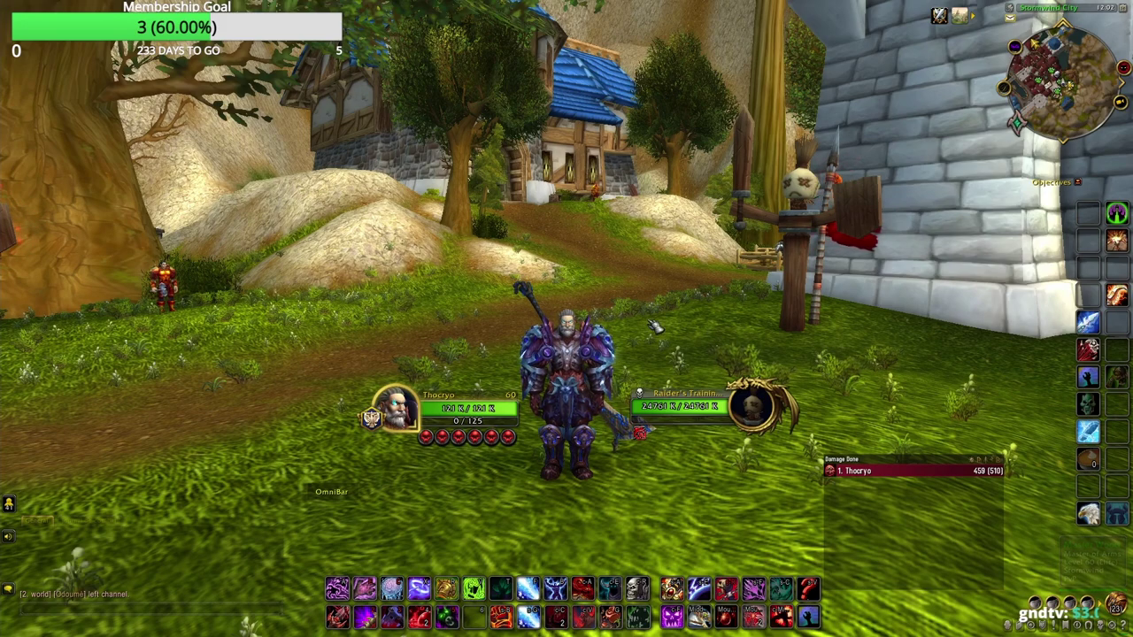
# Target your own Death Knight by clicking the player frame instead of the training dummy.
pyautogui.click(494, 419)
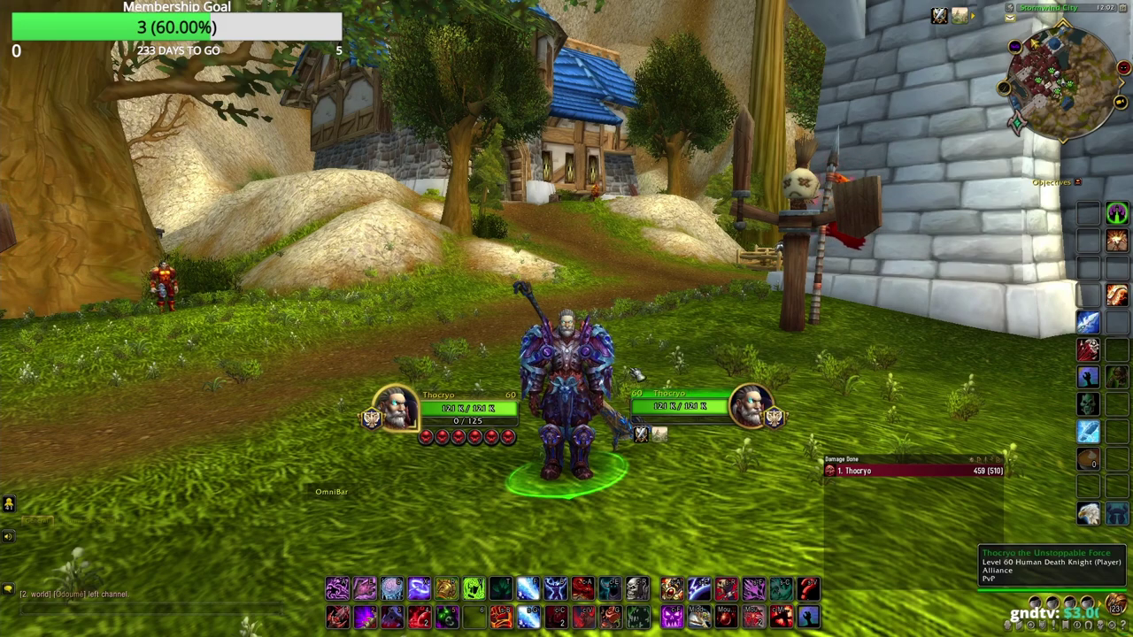
# Change the Edit Mode layout from Arena to Modern (Preset), then exit Edit Mode.
pyautogui.rightClick(496, 434)
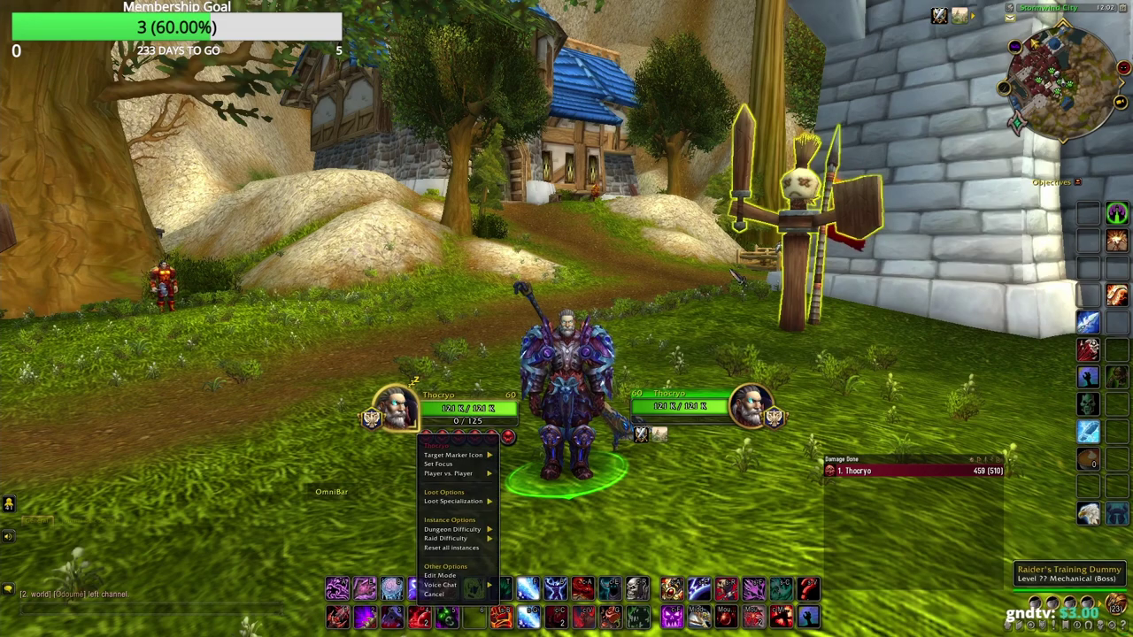
pyautogui.click(440, 575)
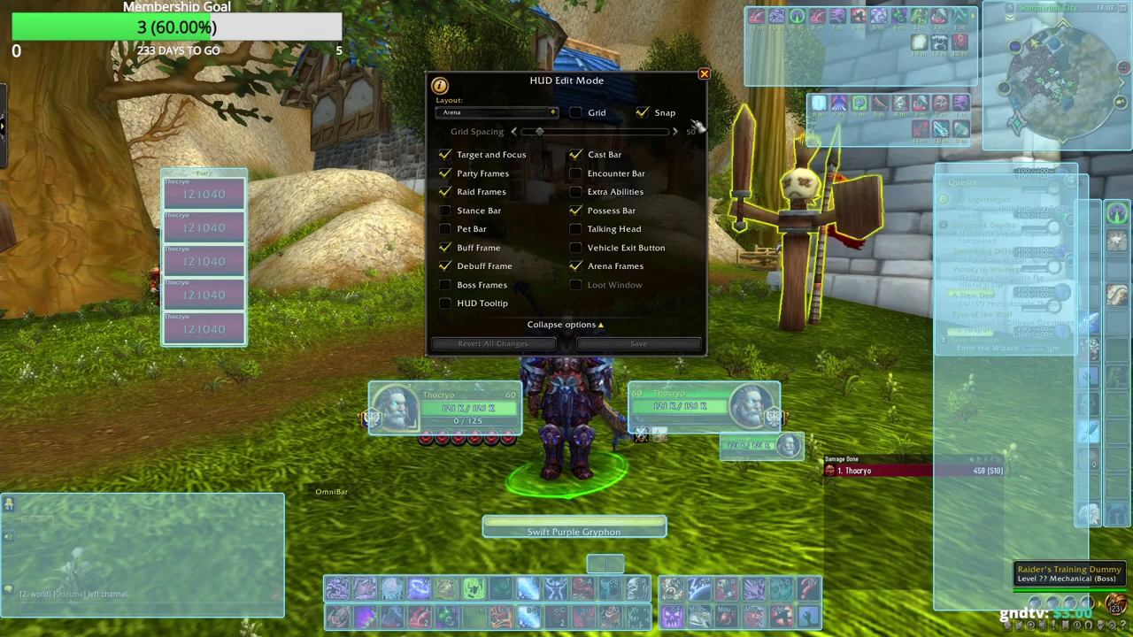
pyautogui.click(551, 112)
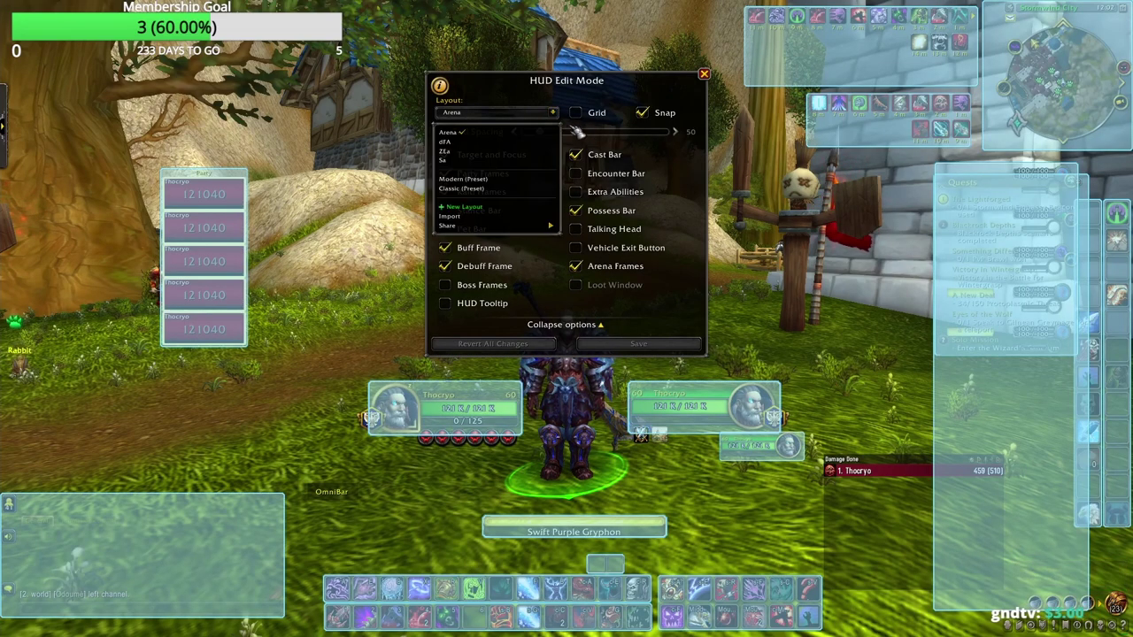
pyautogui.click(496, 180)
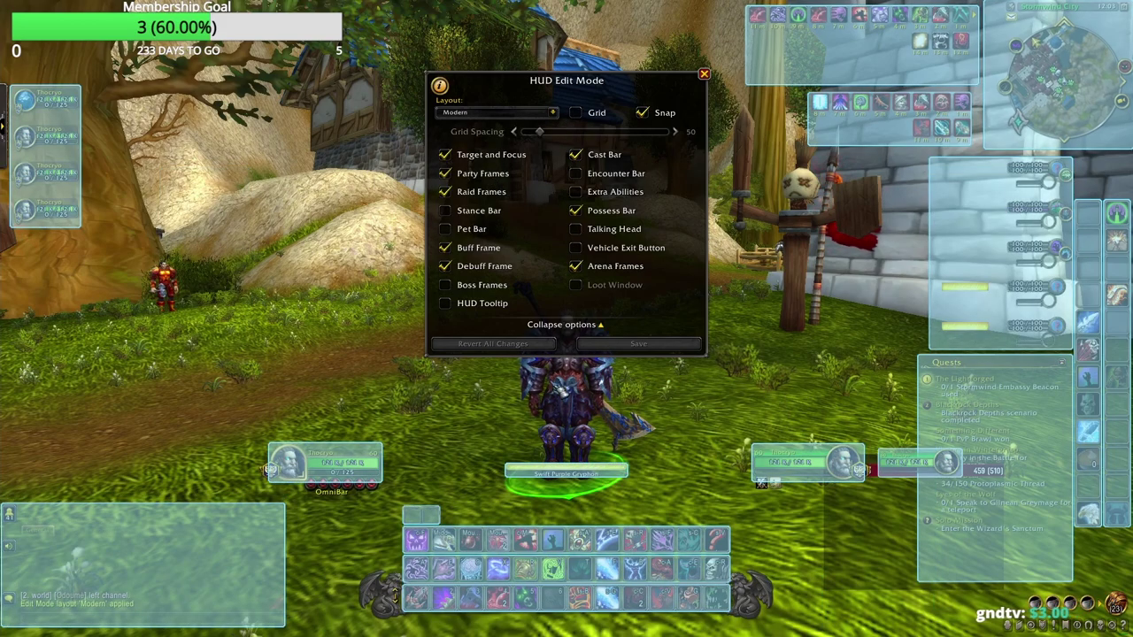
pyautogui.click(704, 75)
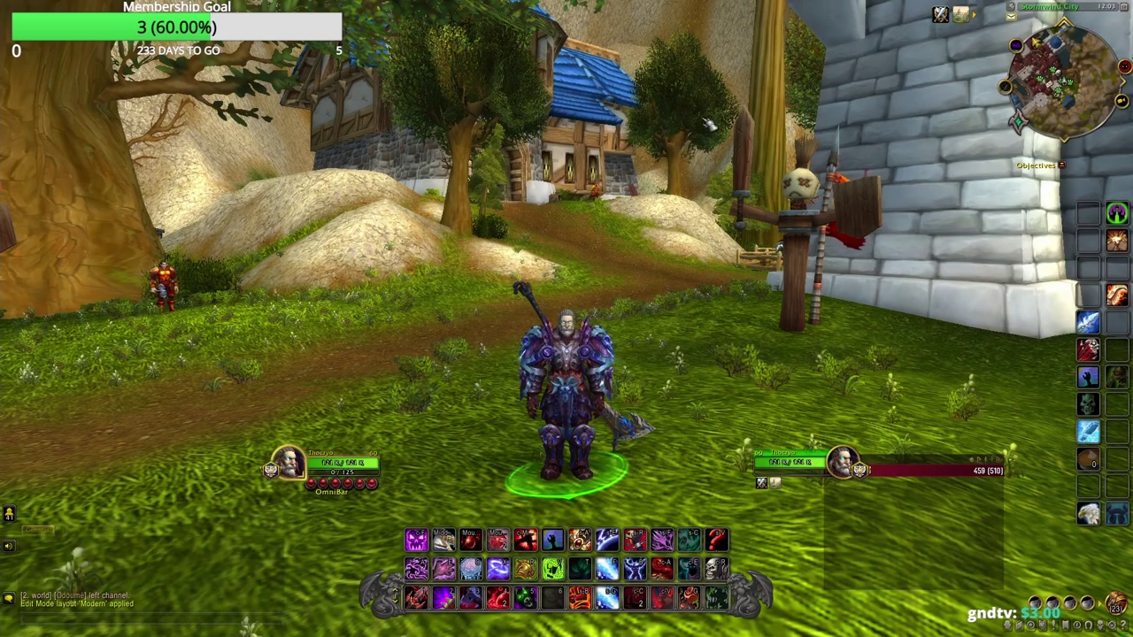
pyautogui.moveTo(704, 74); pyautogui.dragTo(513, 87)
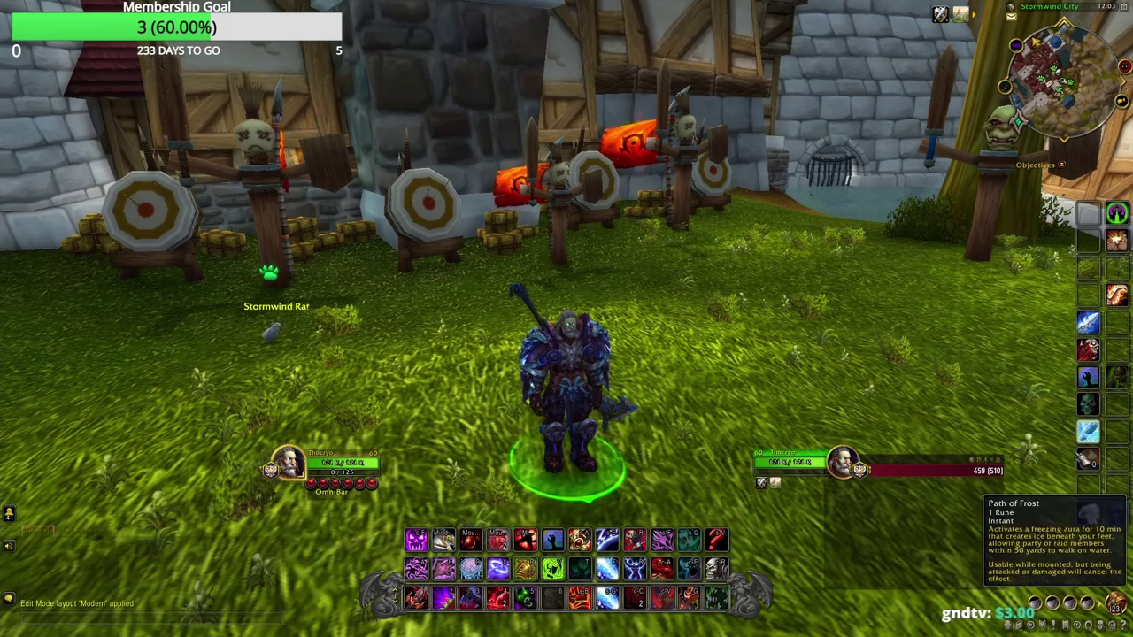
pyautogui.click(1120, 626)
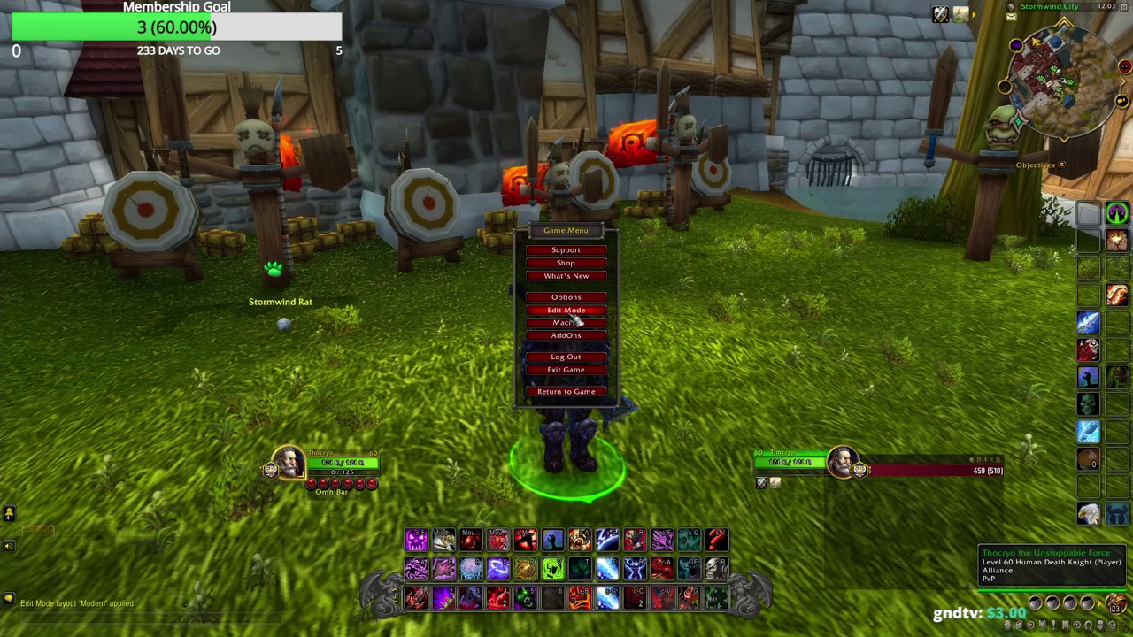
pyautogui.click(559, 297)
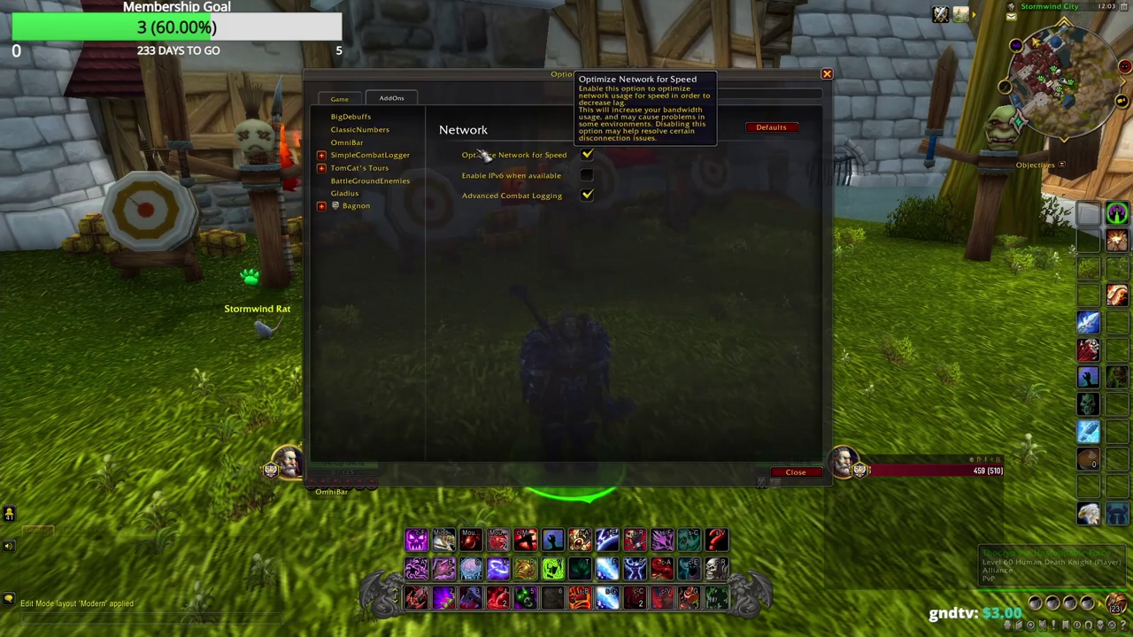
pyautogui.click(339, 100)
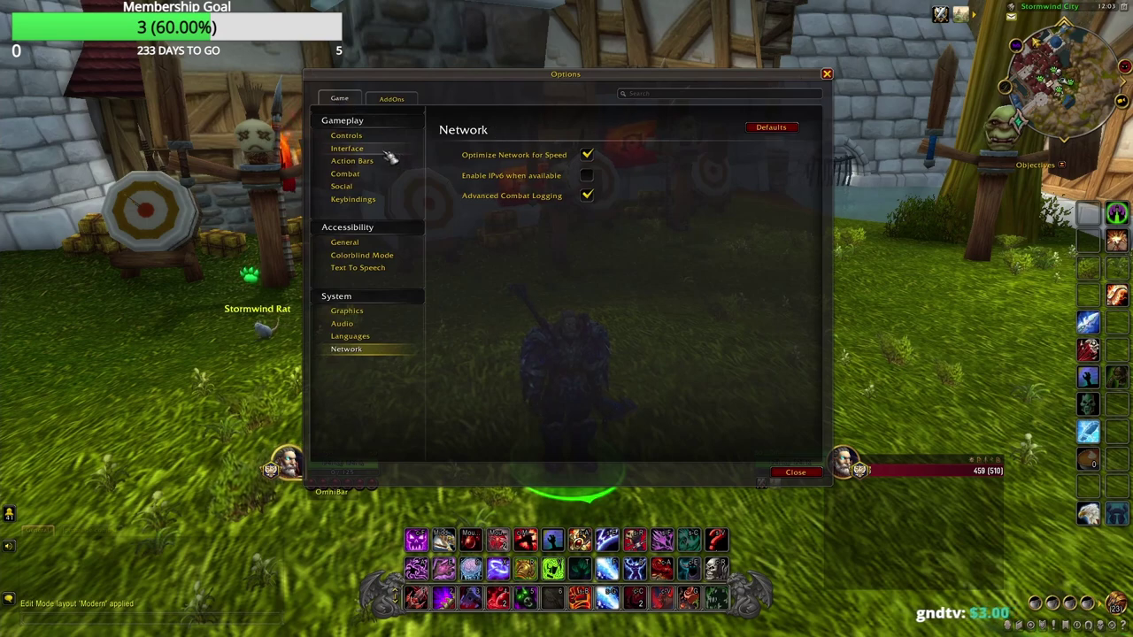
pyautogui.click(352, 160)
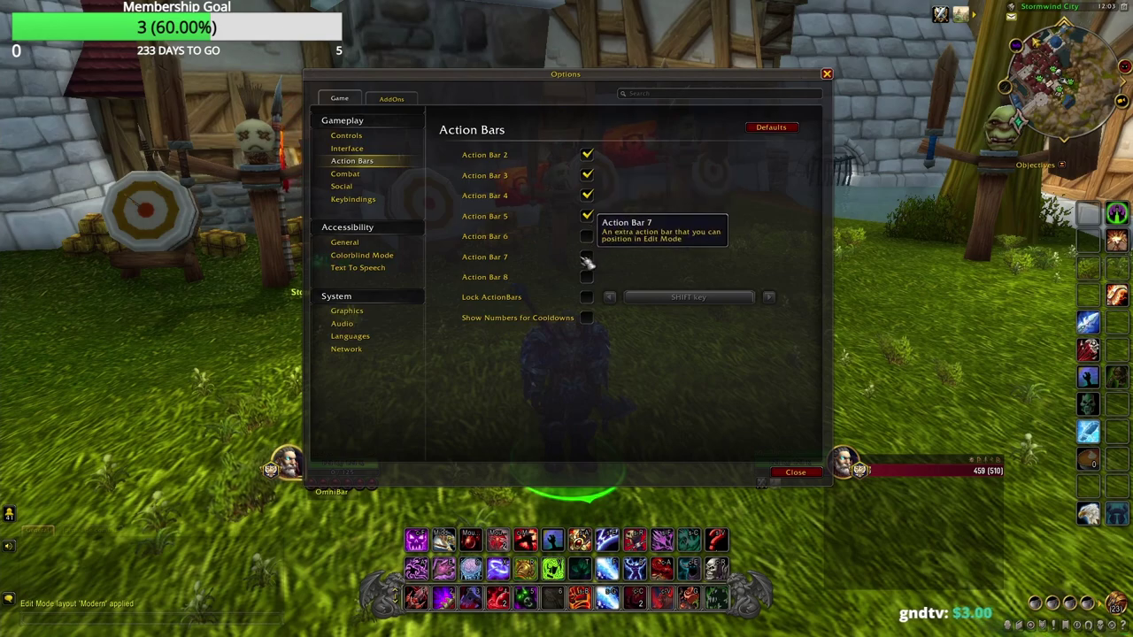
pyautogui.click(795, 473)
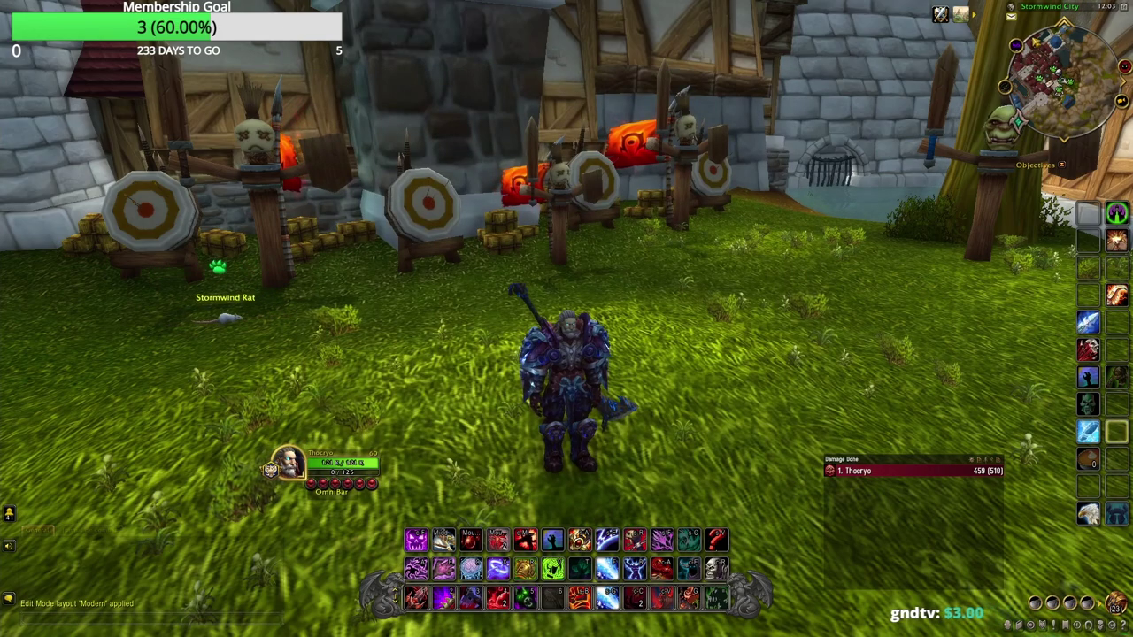
# Shove the Damage Done meter flush to the right screen edge, then target yourself via the player frame.
pyautogui.moveTo(252, 168); pyautogui.dragTo(124, 173)
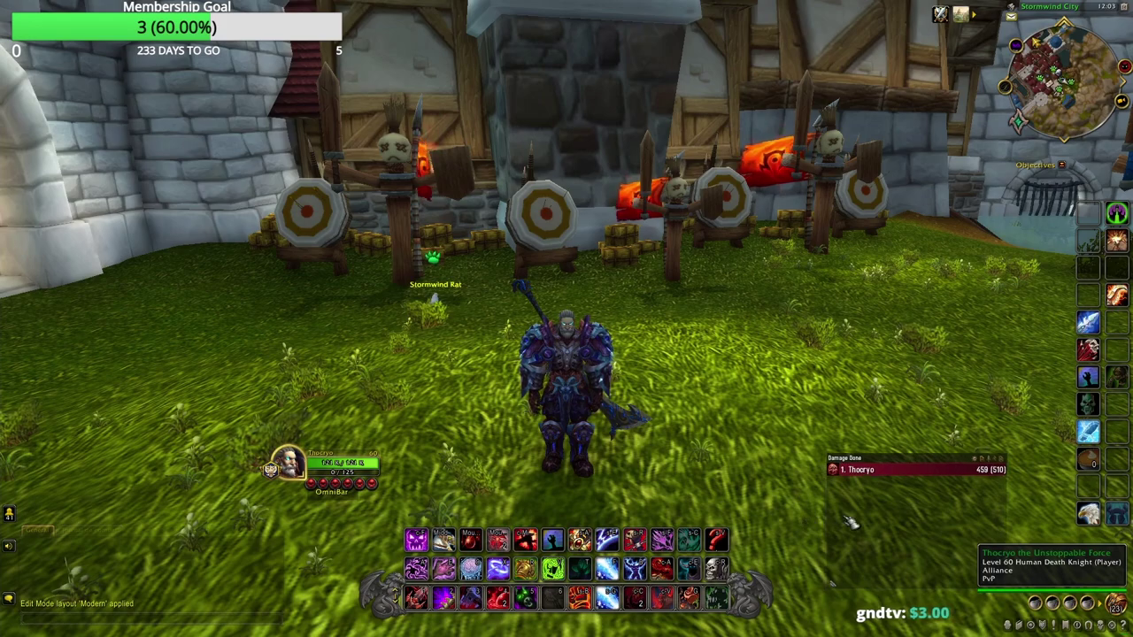
pyautogui.moveTo(845, 517); pyautogui.dragTo(915, 524)
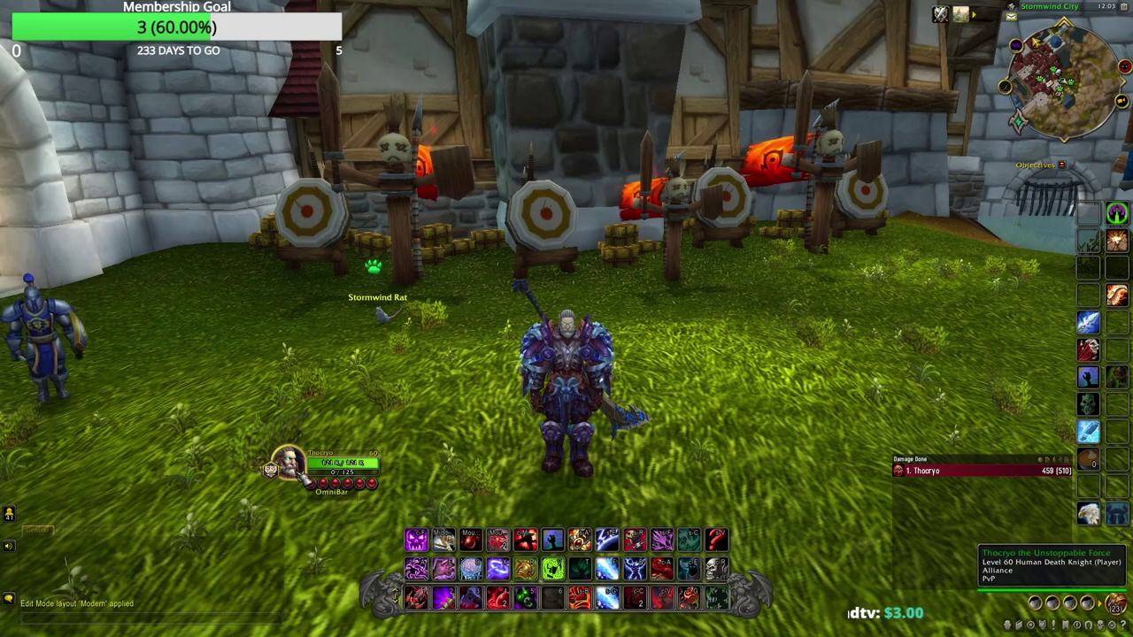
pyautogui.rightClick(324, 453)
pyautogui.press('Escape')
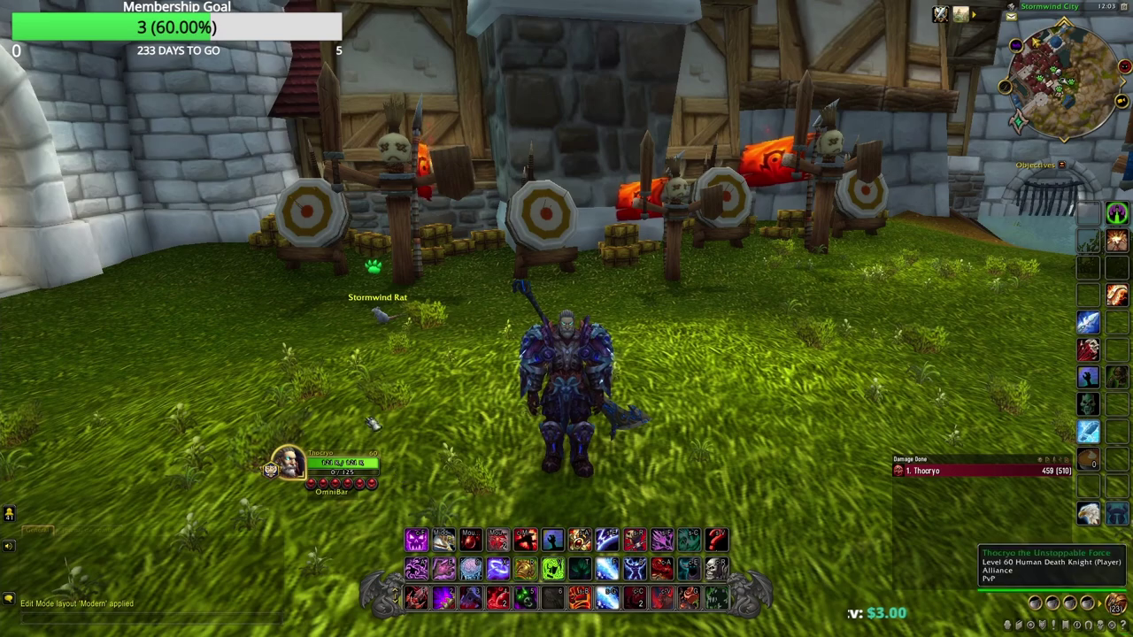
pyautogui.click(337, 478)
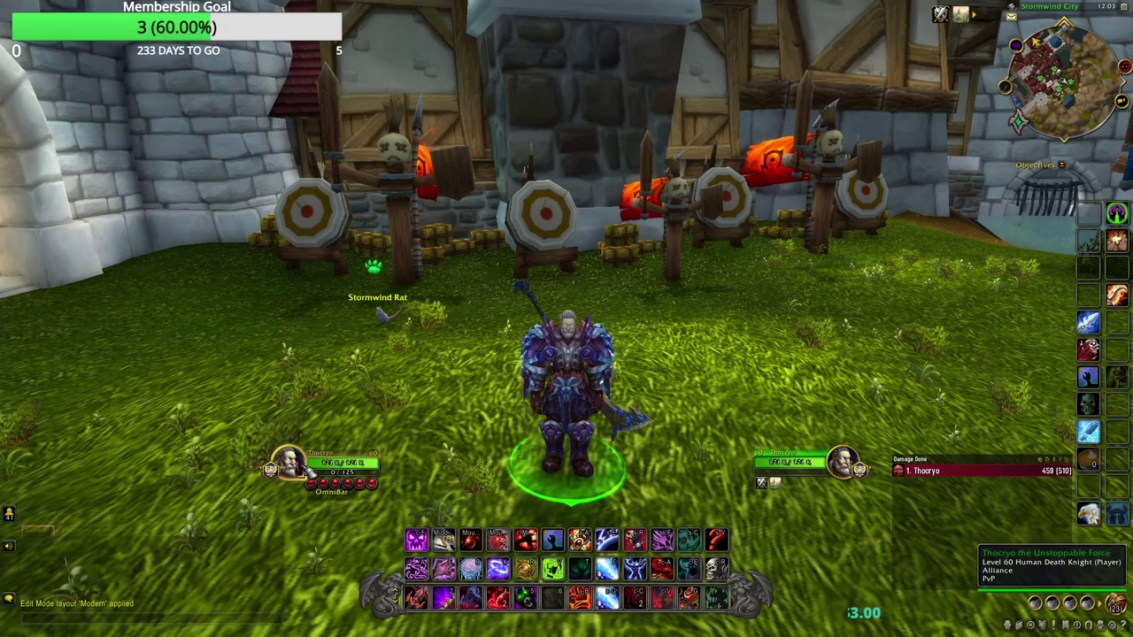
# Open HUD Edit Mode from the Game Menu, showing the Modern layout's frame checklist.
pyautogui.rightClick(372, 465)
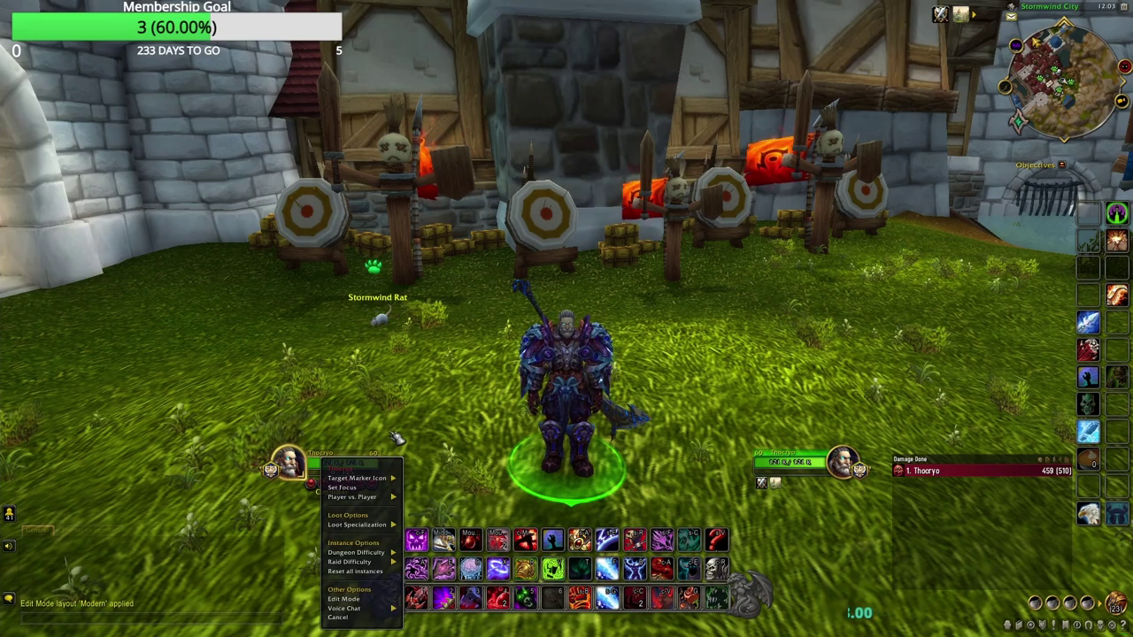
pyautogui.click(397, 437)
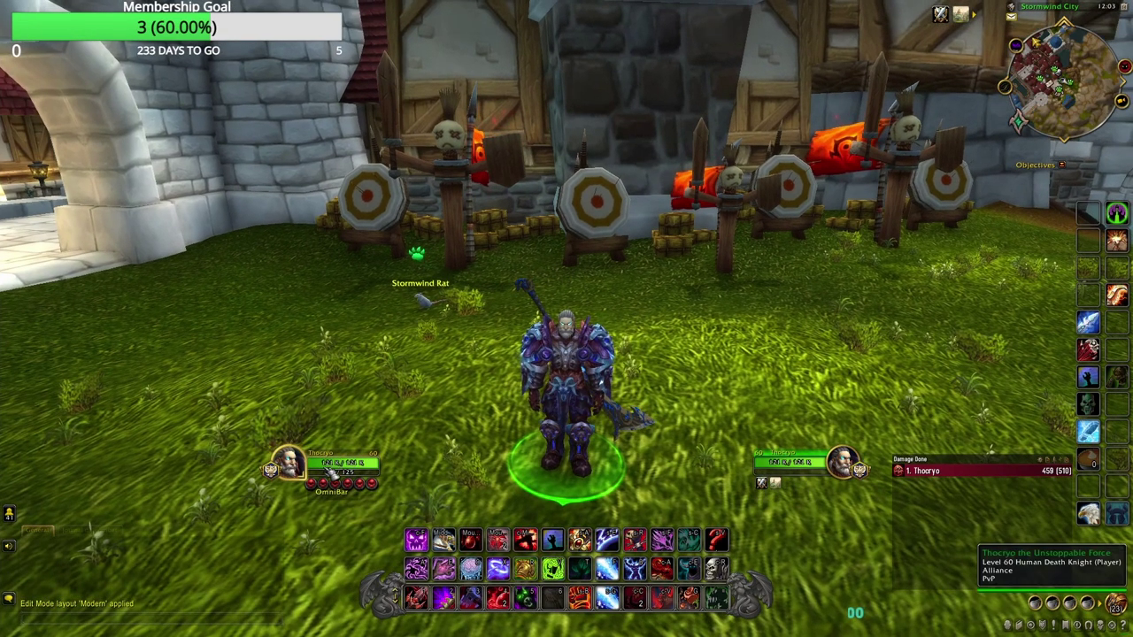
pyautogui.rightClick(332, 474)
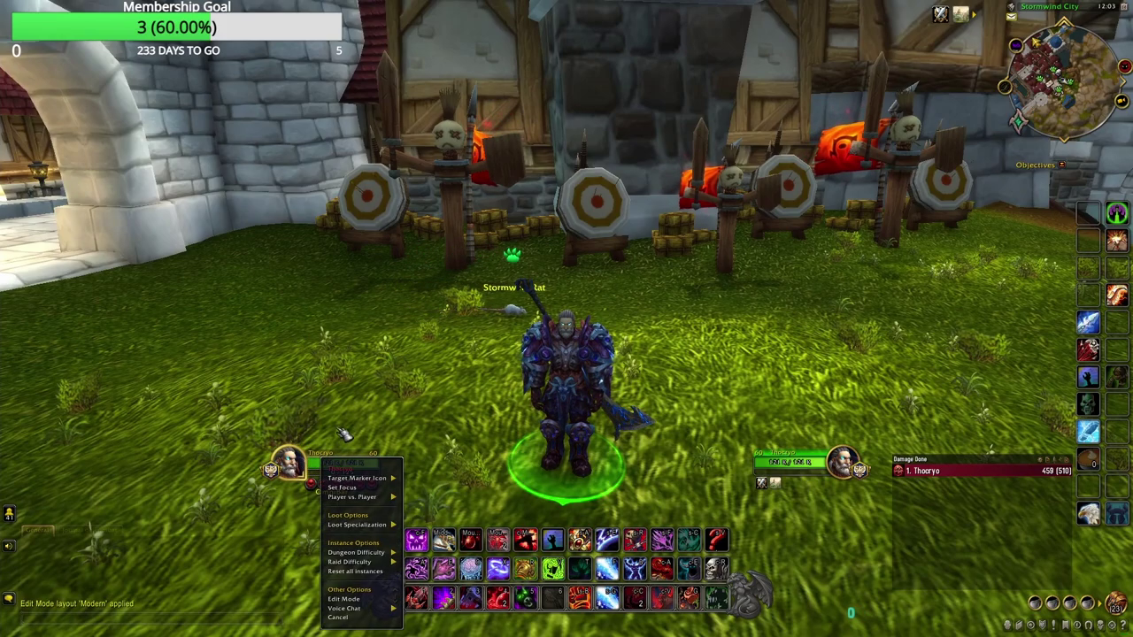
pyautogui.click(357, 601)
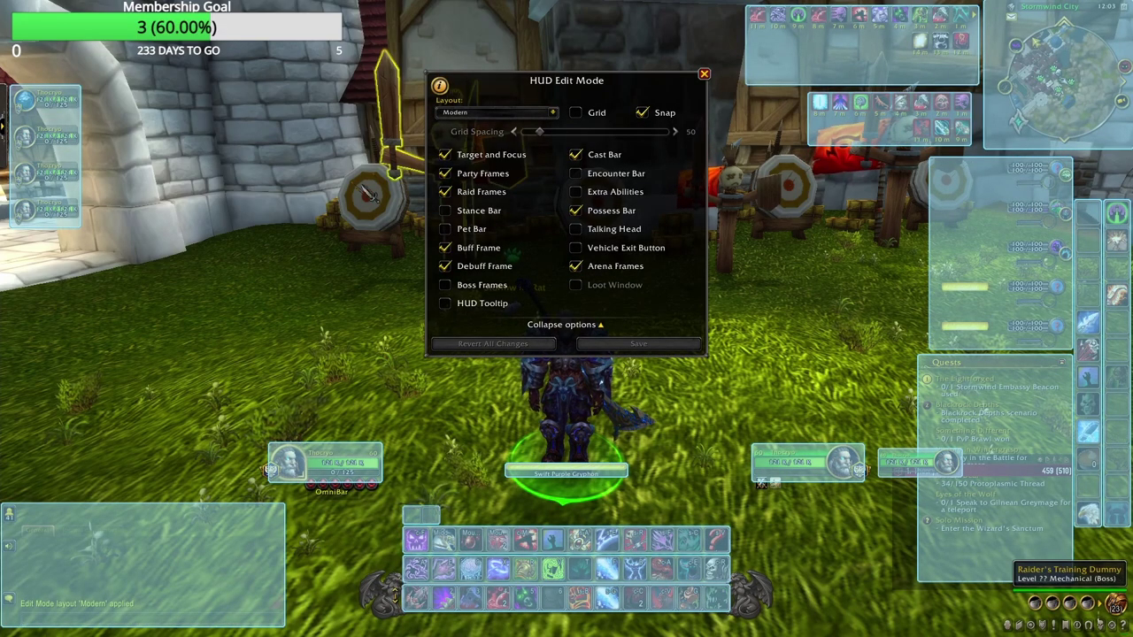
pyautogui.press('Escape')
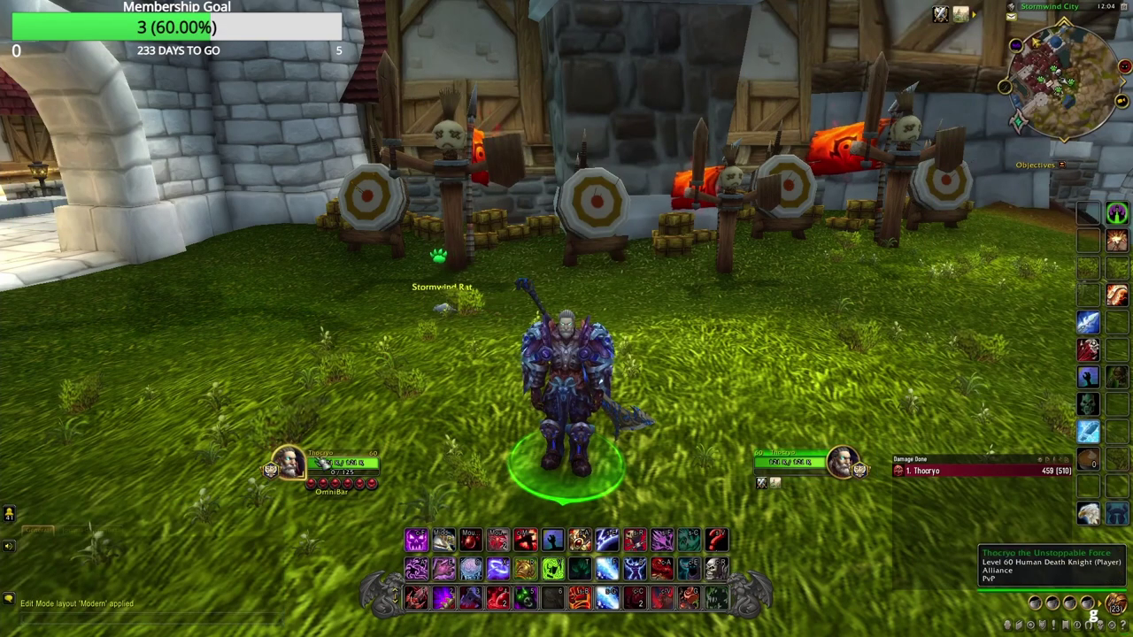
pyautogui.rightClick(321, 462)
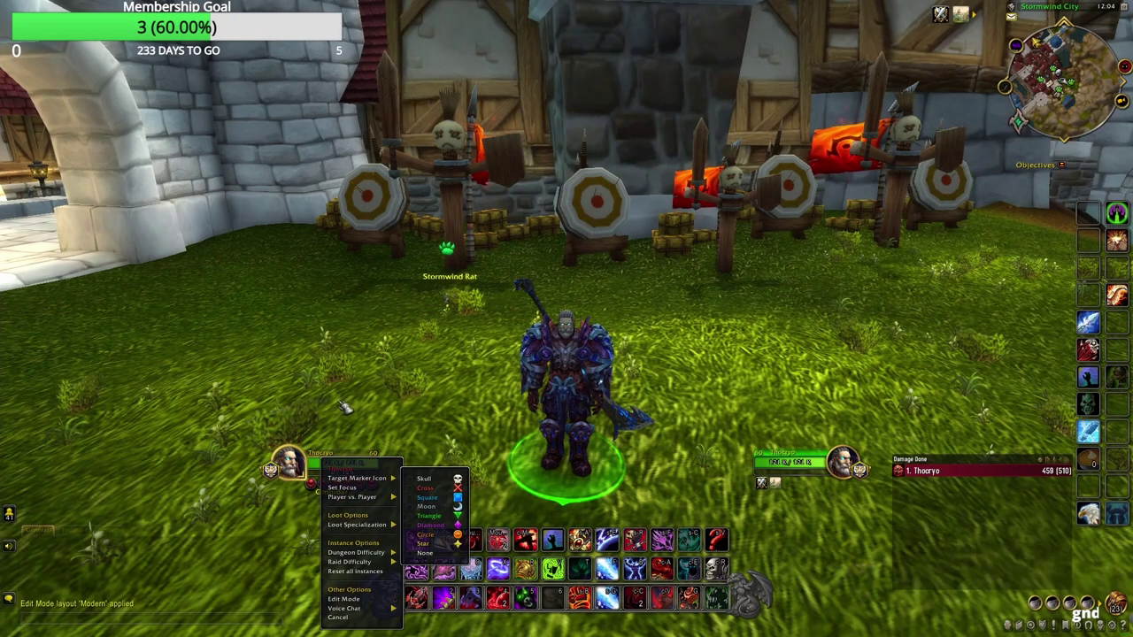
pyautogui.click(350, 599)
pyautogui.press('Escape')
pyautogui.press('Escape')
pyautogui.press('Escape')
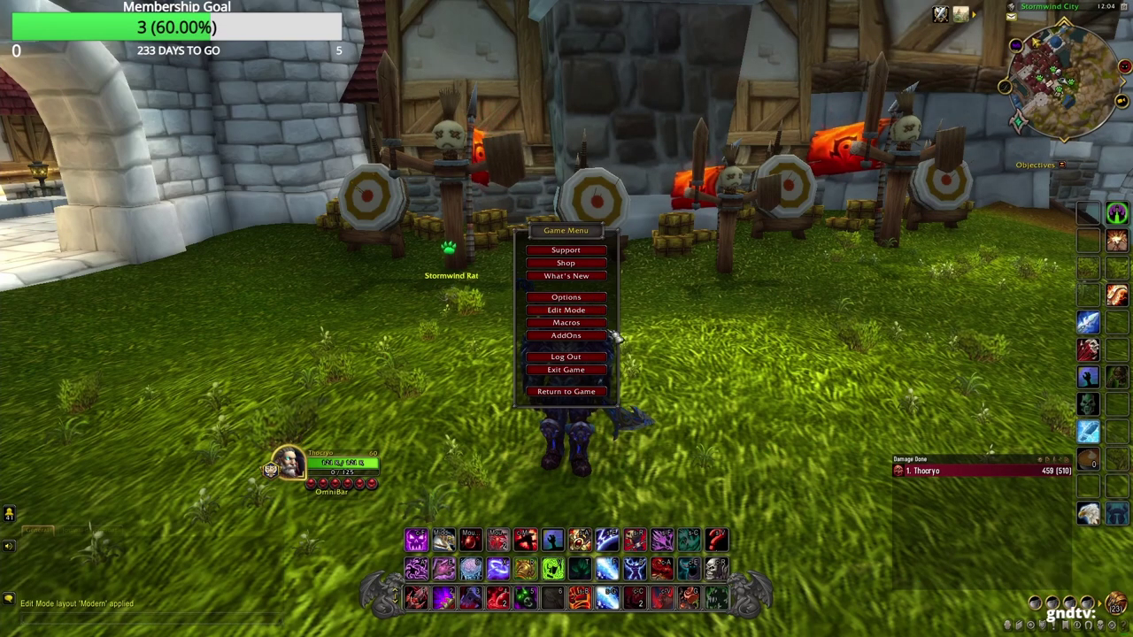
pyautogui.press('Escape')
pyautogui.press('Escape')
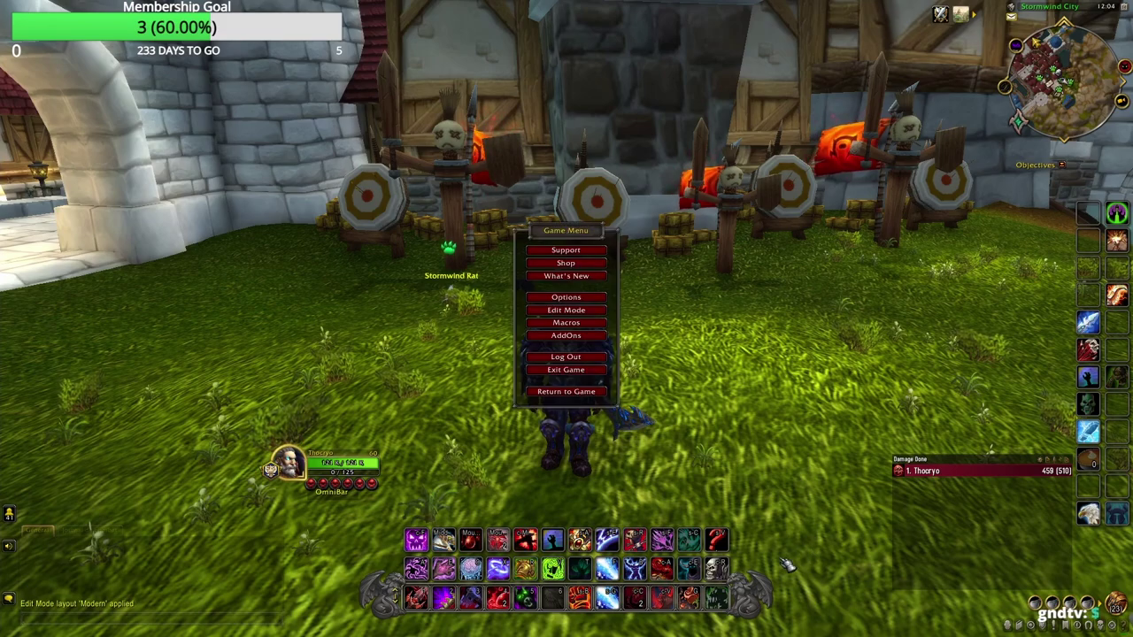
pyautogui.click(593, 310)
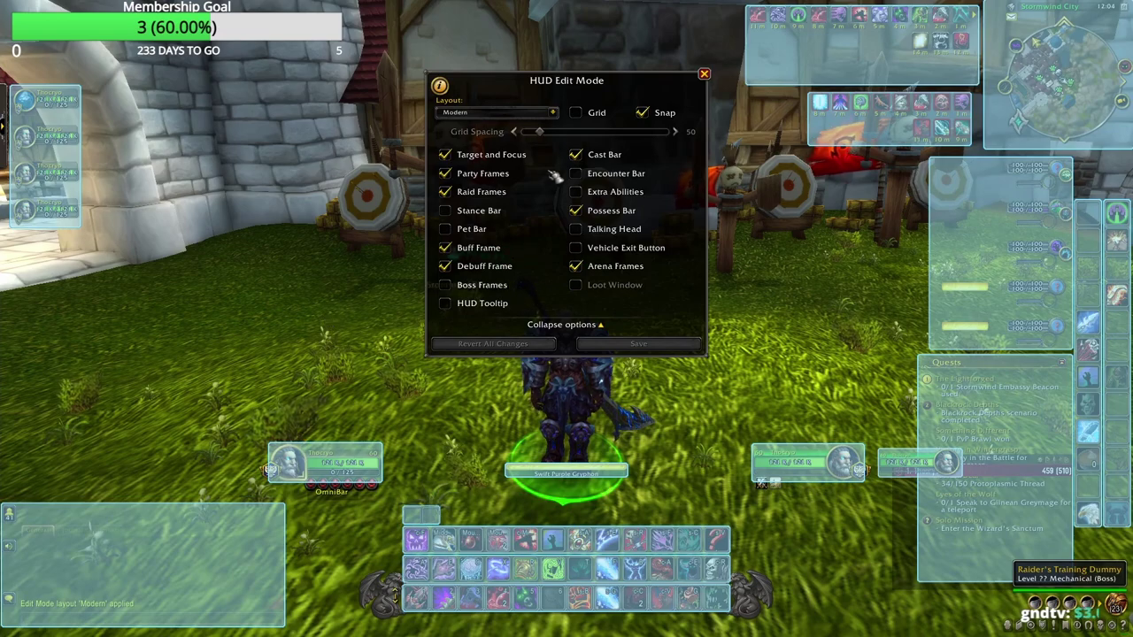
pyautogui.click(552, 113)
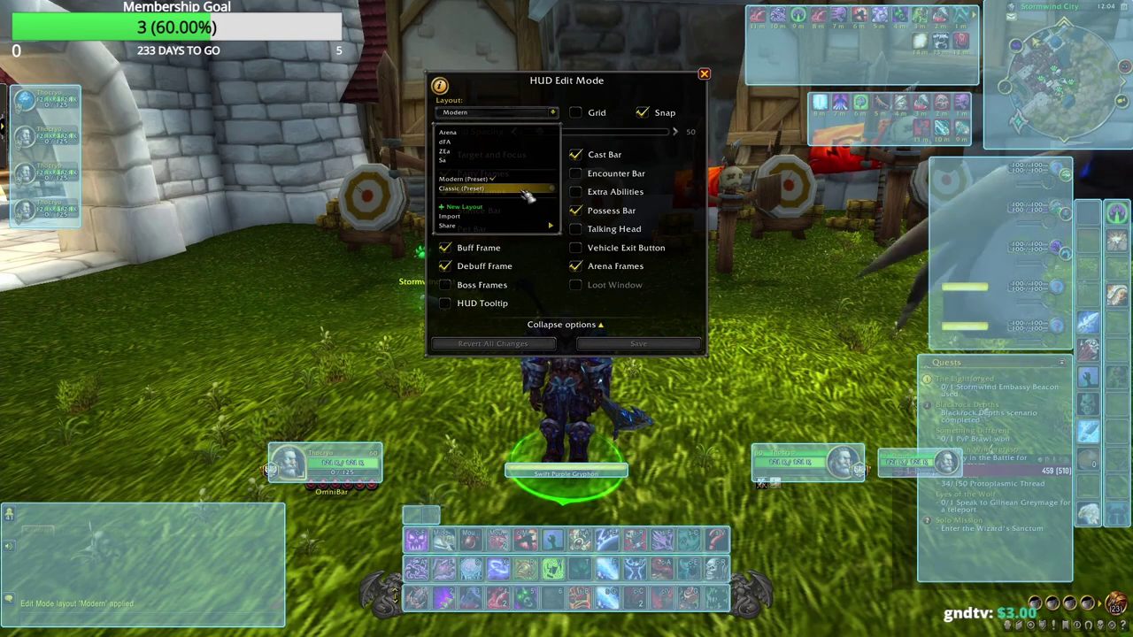
pyautogui.click(554, 112)
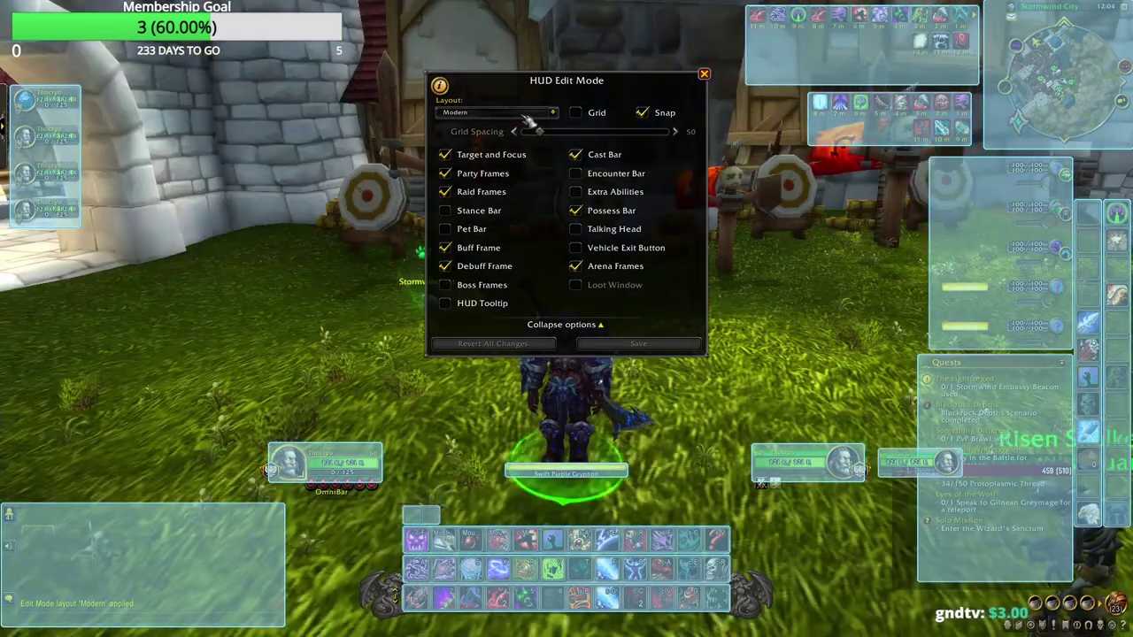
pyautogui.click(558, 114)
pyautogui.click(494, 189)
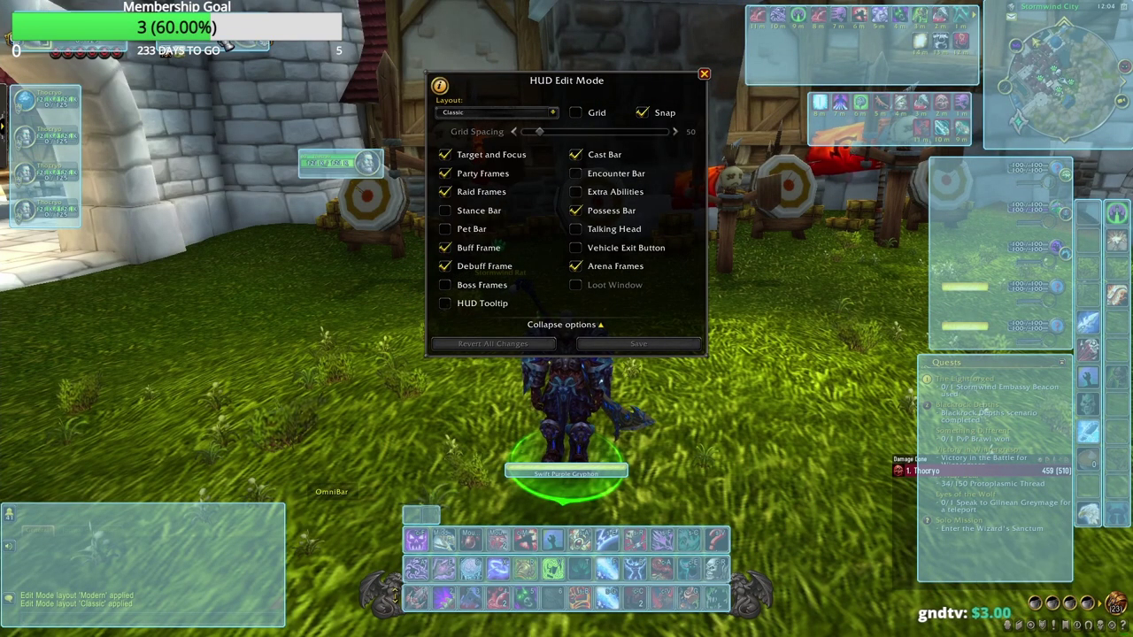
pyautogui.click(554, 113)
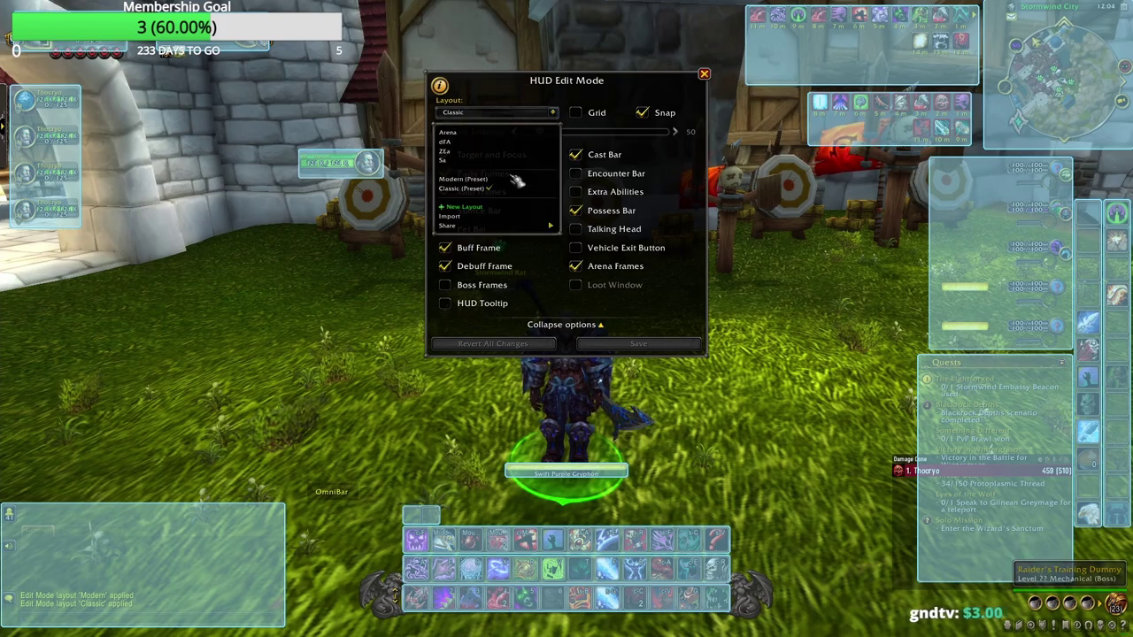
pyautogui.click(511, 180)
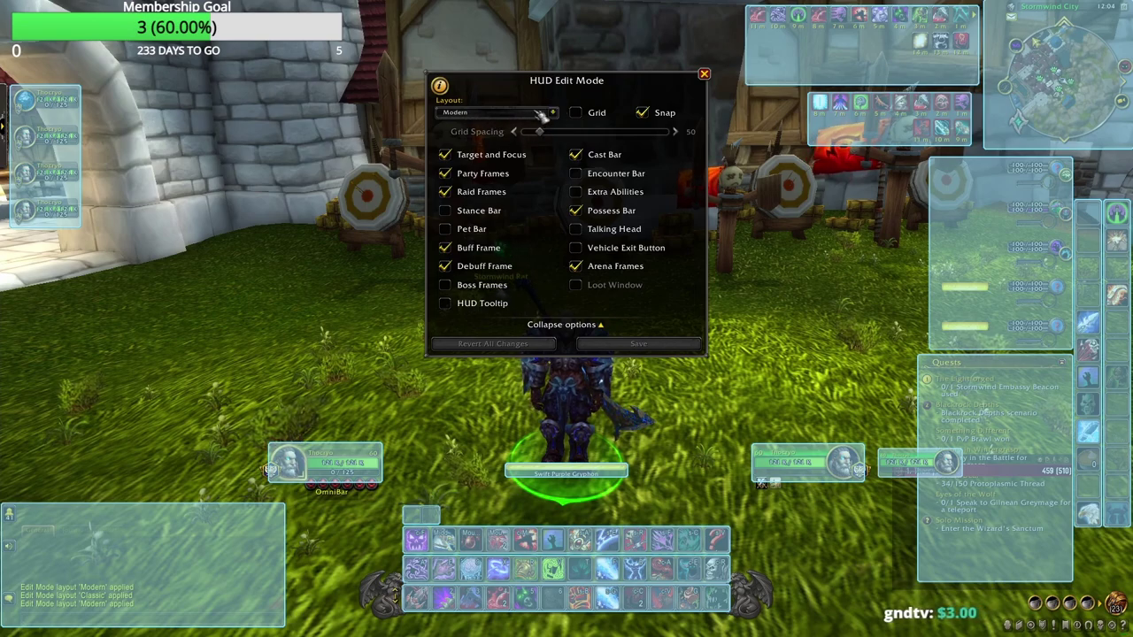
# Try moving and resizing the Player Frame, revert it to its original spot at 100%, then select Party Frames.
pyautogui.moveTo(328, 461); pyautogui.dragTo(366, 443)
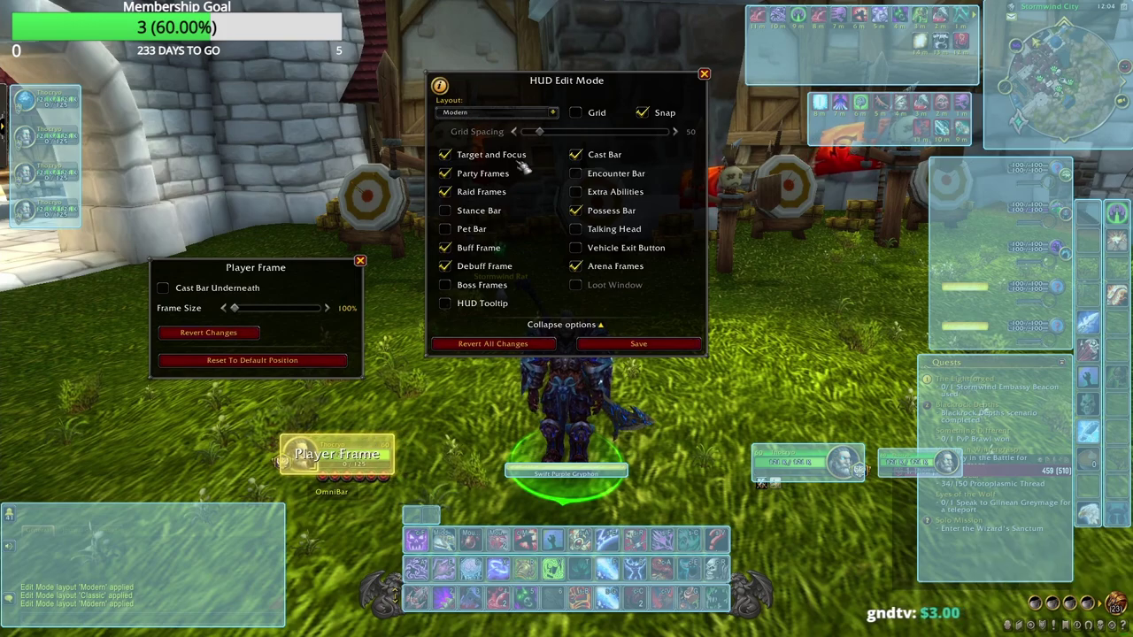
pyautogui.click(243, 334)
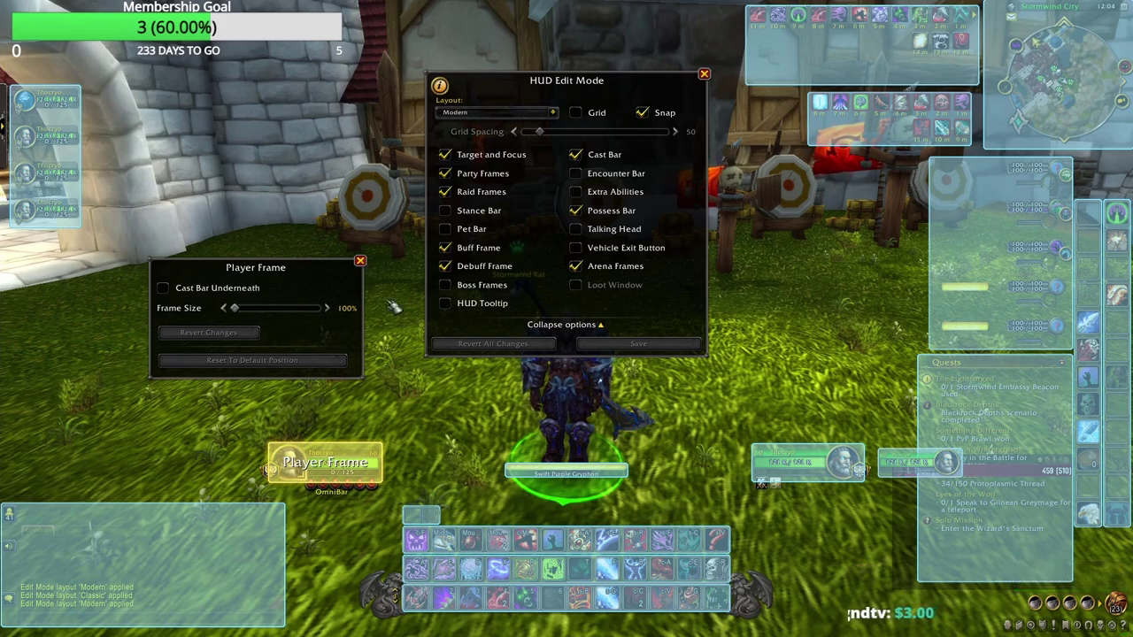
pyautogui.moveTo(253, 315)
pyautogui.mouseDown()
pyautogui.moveTo(328, 309)
pyautogui.moveTo(228, 310)
pyautogui.moveTo(343, 320)
pyautogui.moveTo(240, 322)
pyautogui.mouseUp()
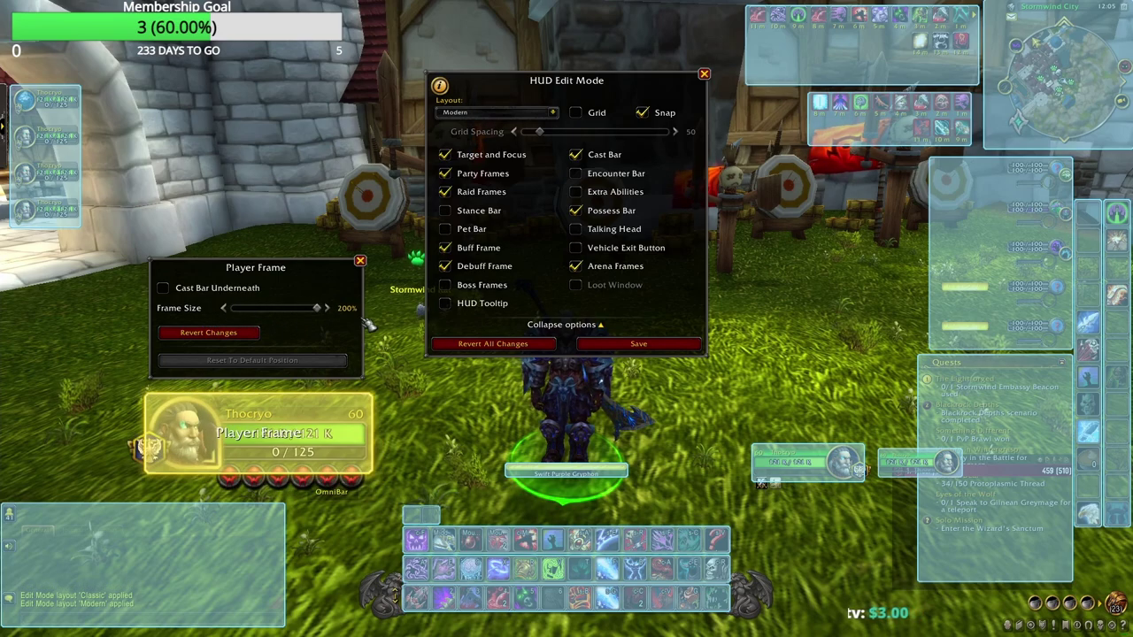
pyautogui.click(359, 259)
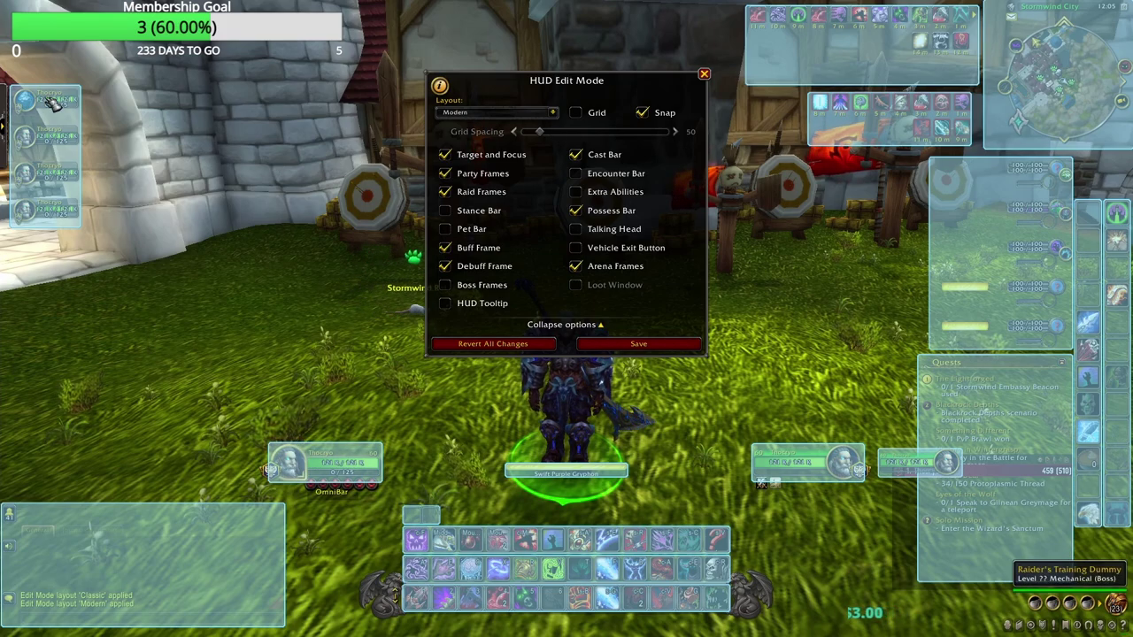
pyautogui.click(44, 149)
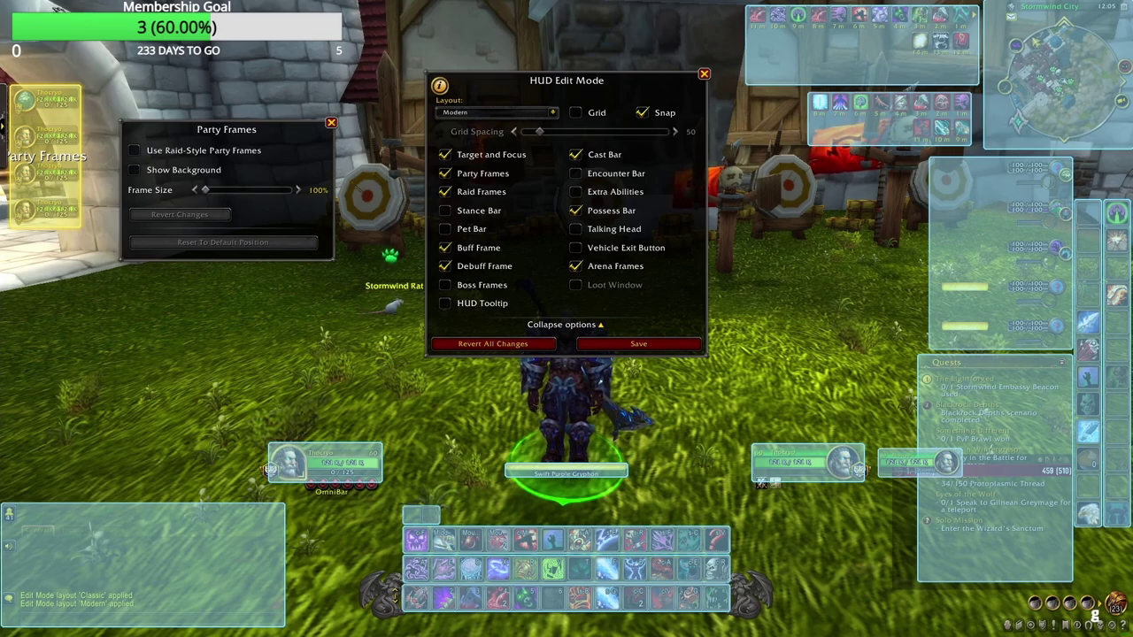
# Enable Use Raid-Style Party Frames and raise the Frame Width and Frame Height sliders.
pyautogui.click(136, 151)
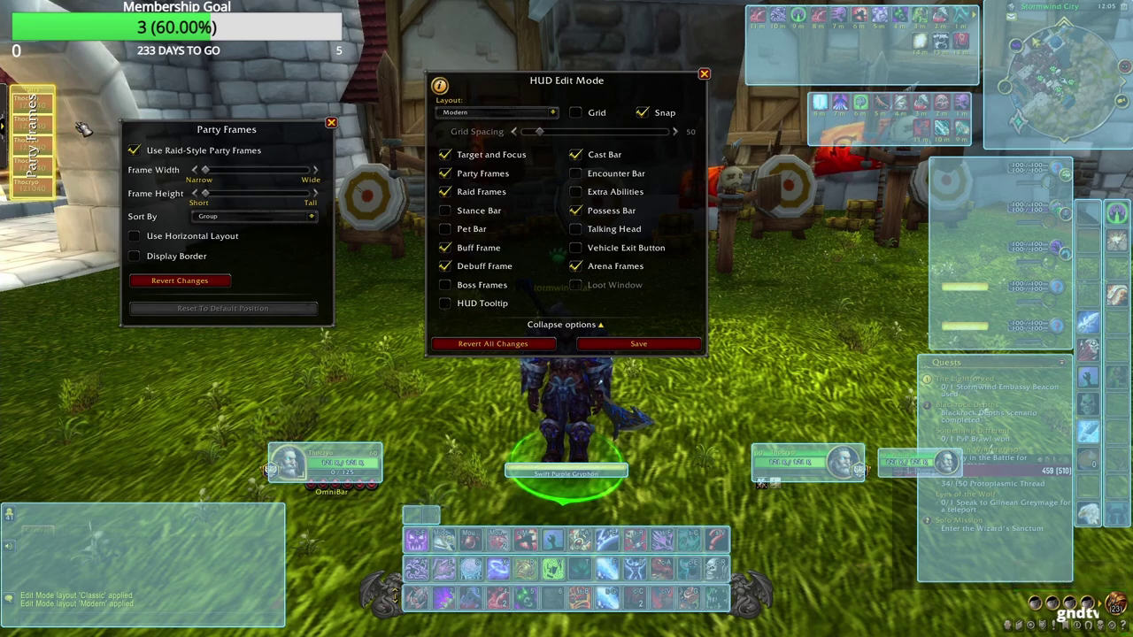
pyautogui.moveTo(217, 173); pyautogui.dragTo(278, 171)
pyautogui.moveTo(219, 200); pyautogui.dragTo(291, 170)
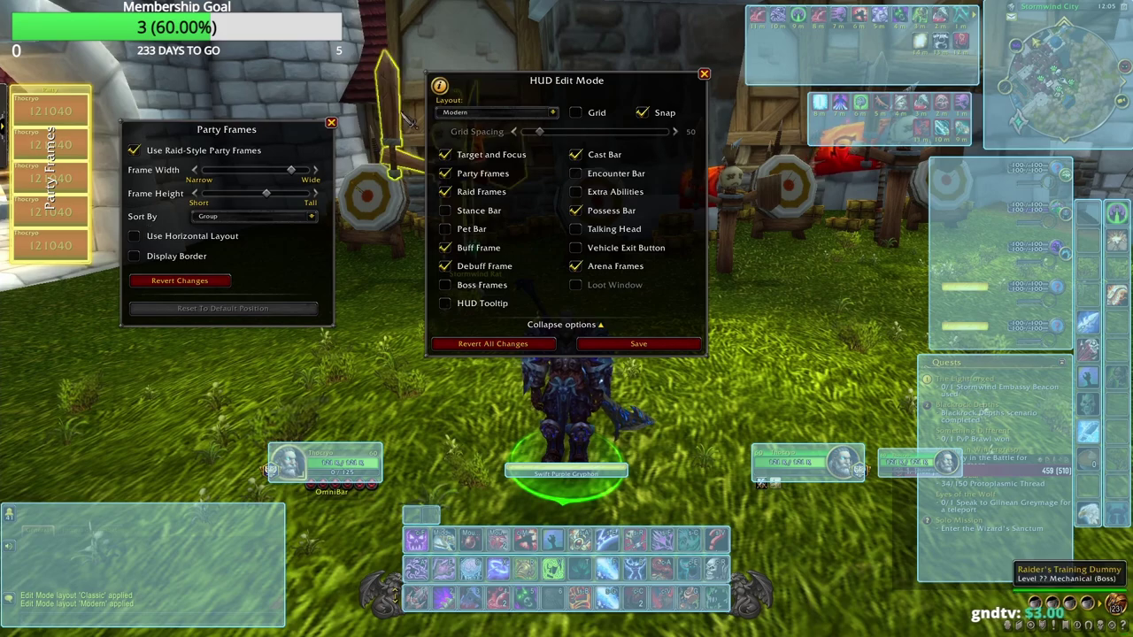
# Select the Arena Frames overlay to bring up its settings panel at 100% frame size.
pyautogui.click(1022, 258)
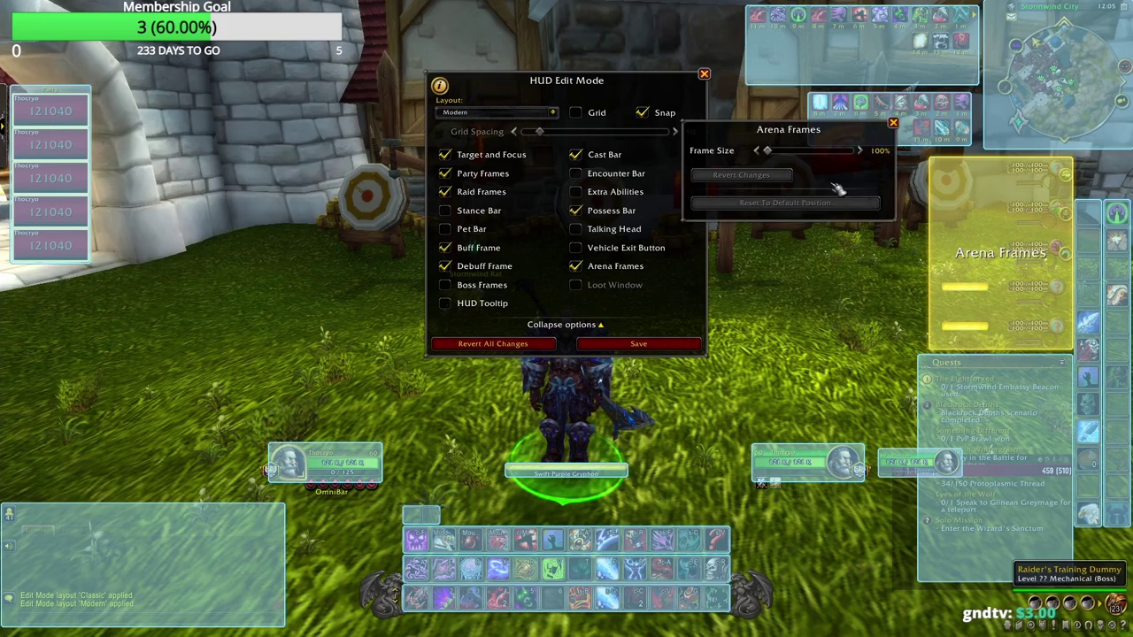